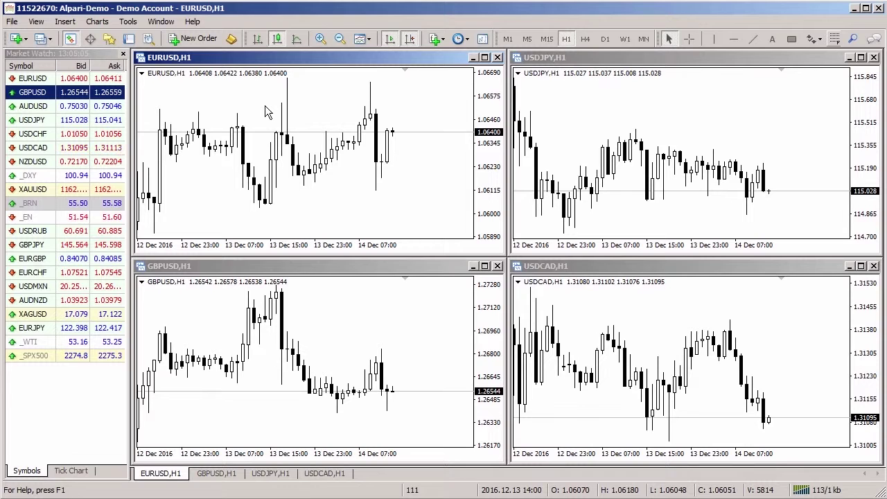
Step: Open and close an extra EURUSD chart from Market Watch, then activate the GBPUSD,H1 chart
right_click(44, 80)
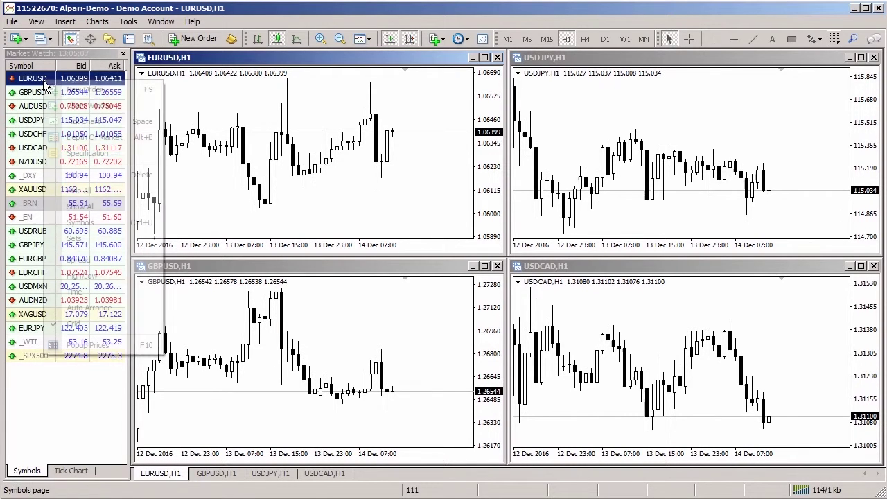
left_click(83, 106)
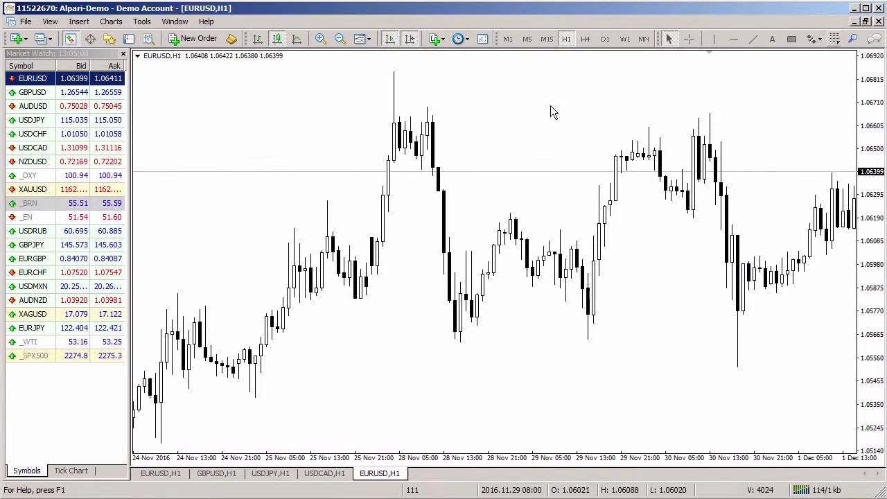
left_click(866, 22)
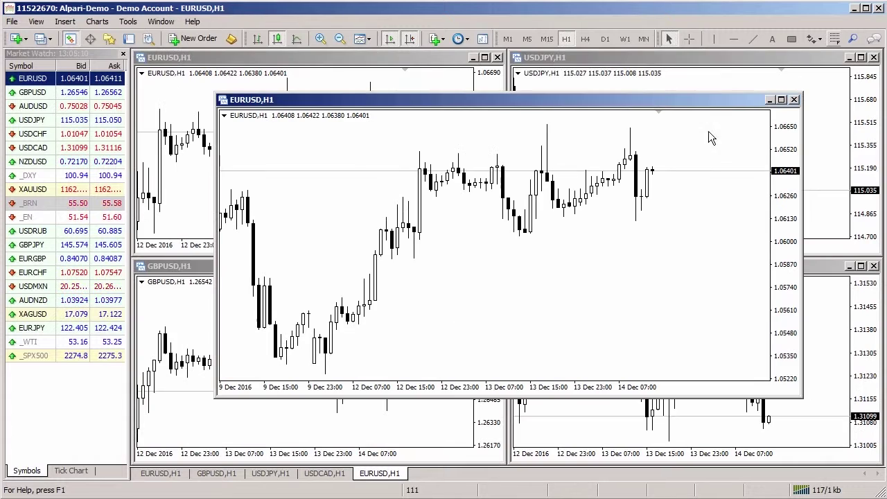
left_click(794, 100)
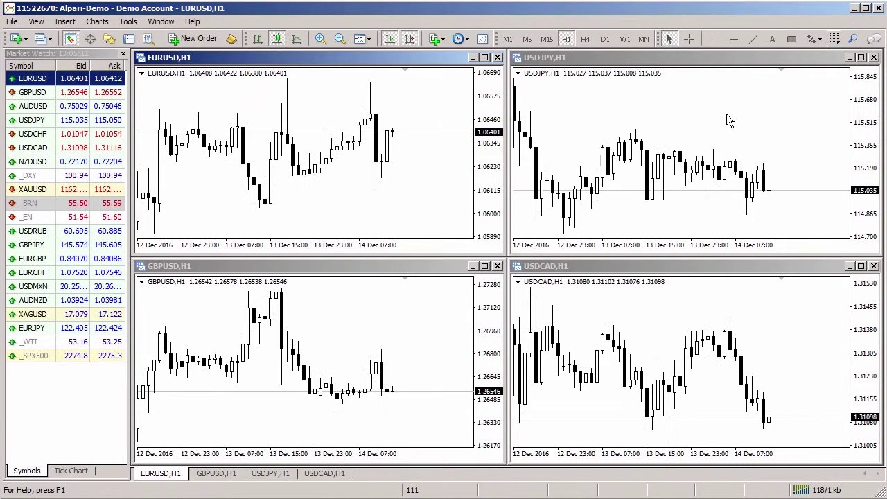
left_click(222, 319)
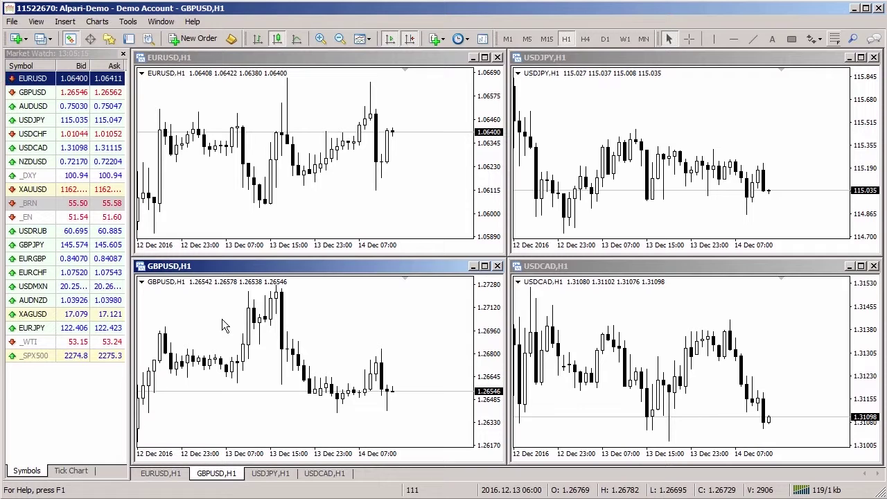
Step: Buy 1.00 lot GBPUSD by Instant Execution, with Stop Loss and Take Profit at 0
left_click(194, 40)
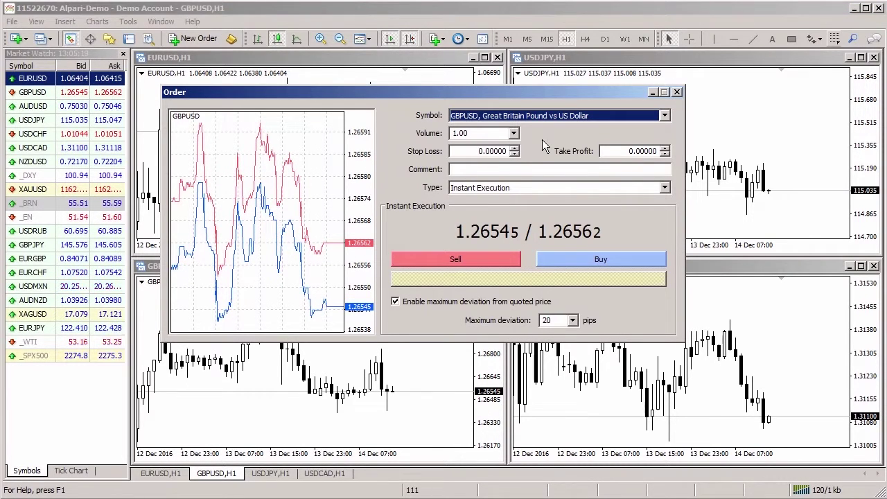
left_click(531, 118)
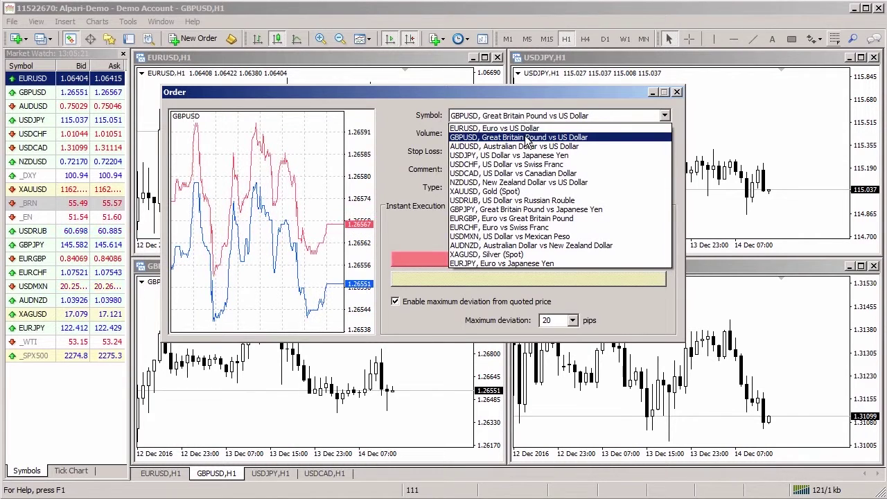
left_click(524, 136)
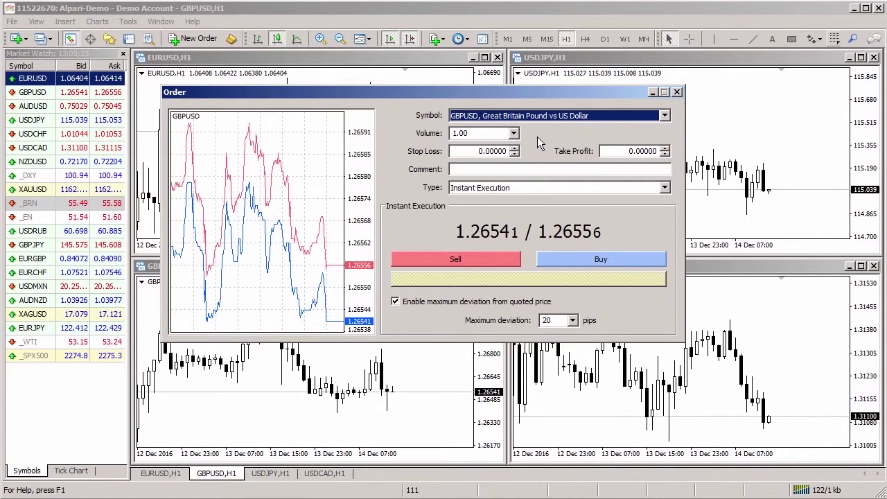
left_click(514, 133)
left_click(514, 133)
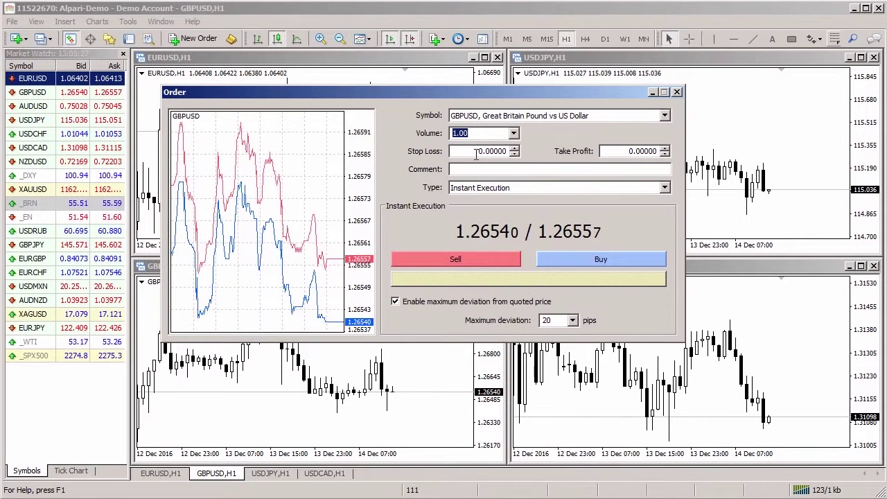
double_click(500, 155)
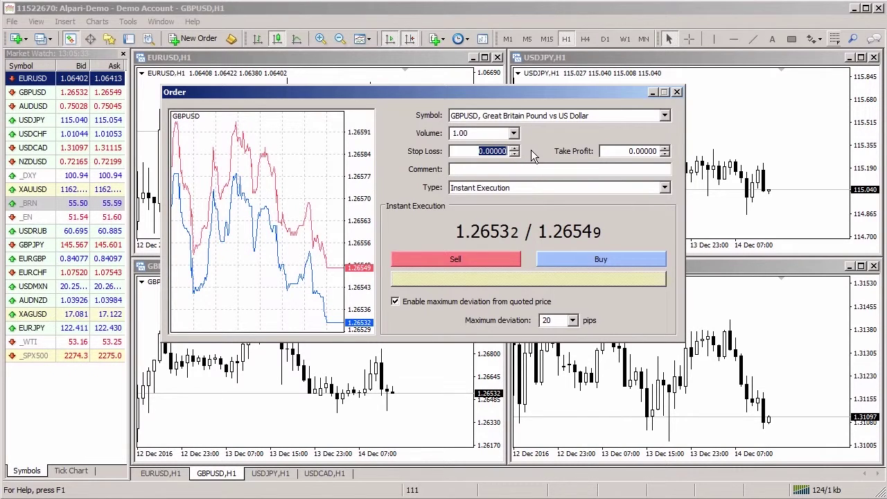
left_click_drag(631, 151, 643, 154)
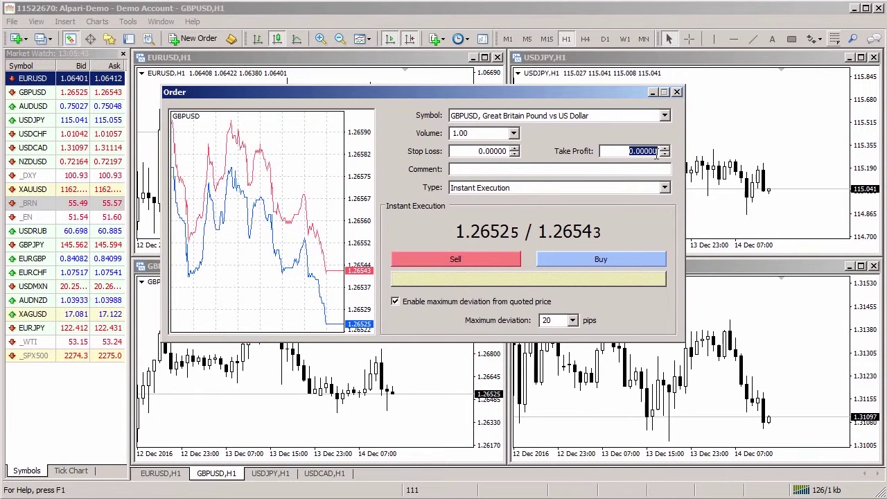
left_click(475, 190)
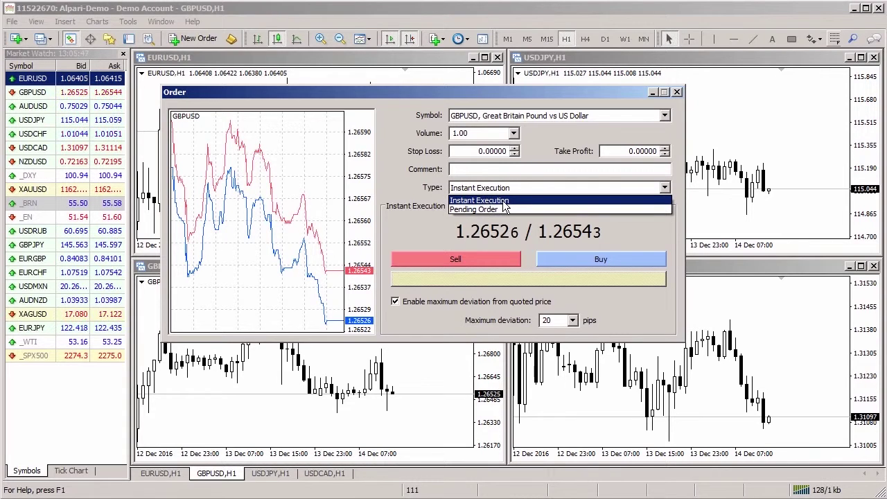
left_click(504, 201)
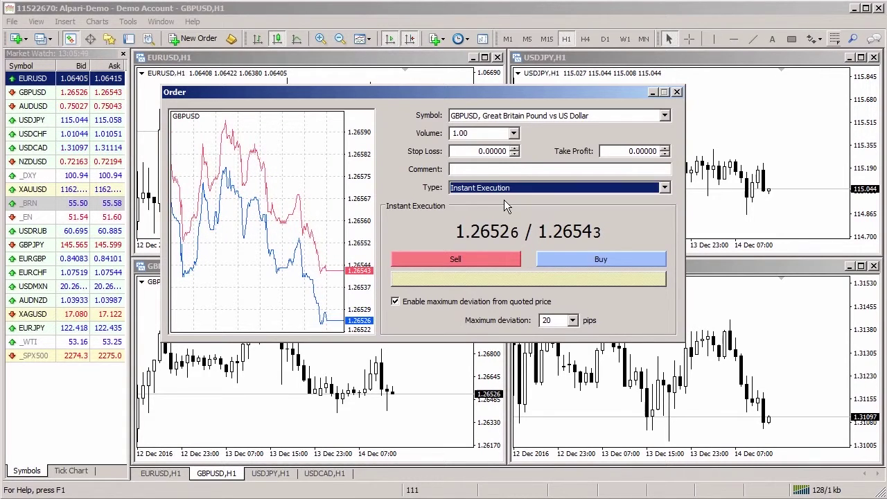
left_click(602, 259)
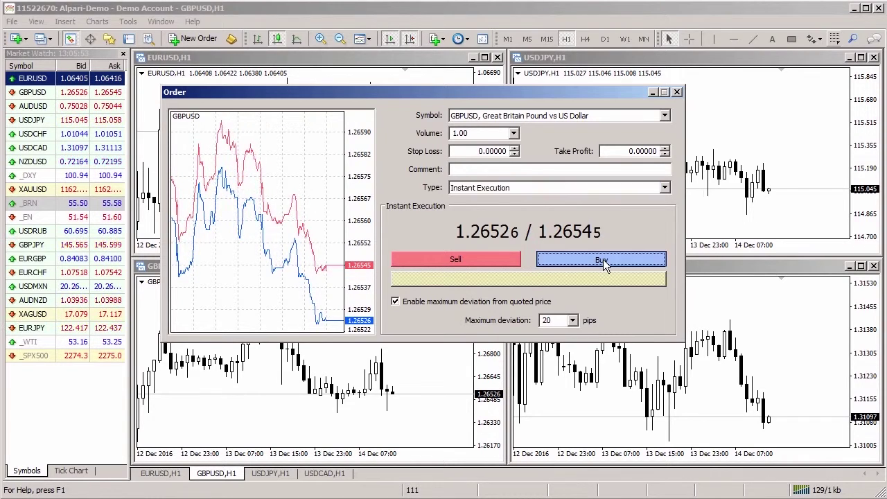
left_click(487, 292)
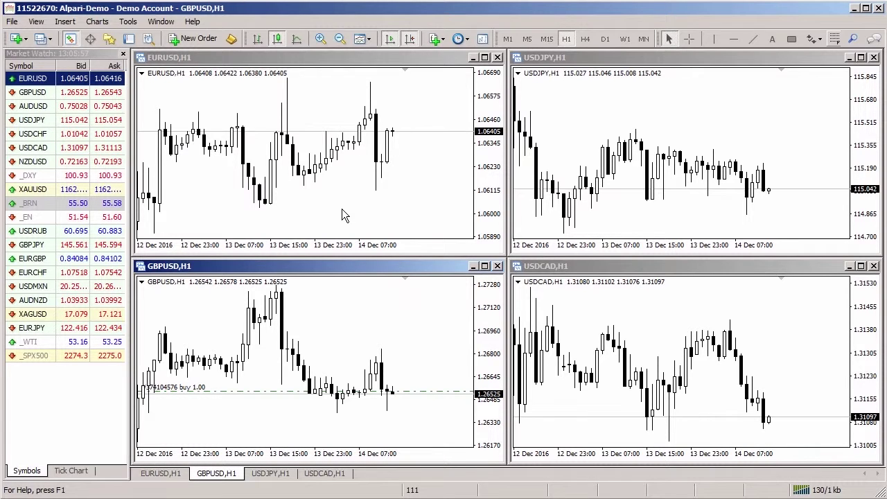
Step: Open and close an extra GBPUSD chart from Market Watch, then activate the EURUSD,H1 chart
right_click(36, 93)
left_click(50, 118)
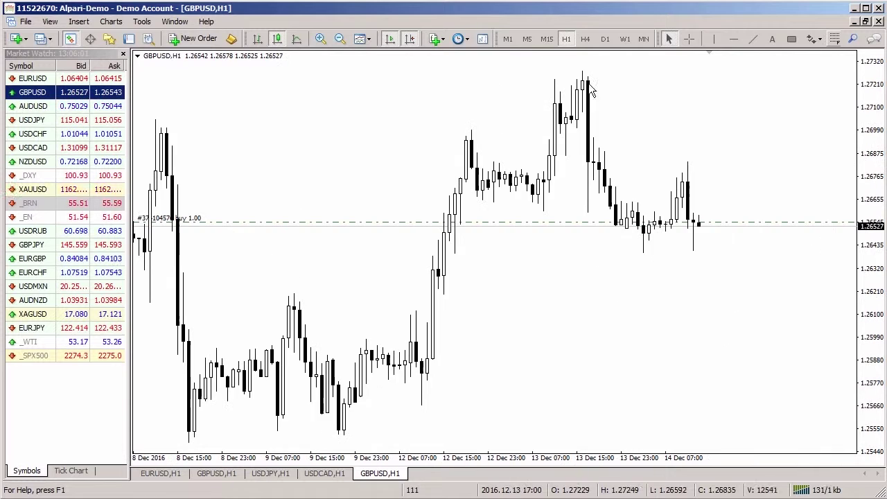
left_click(865, 21)
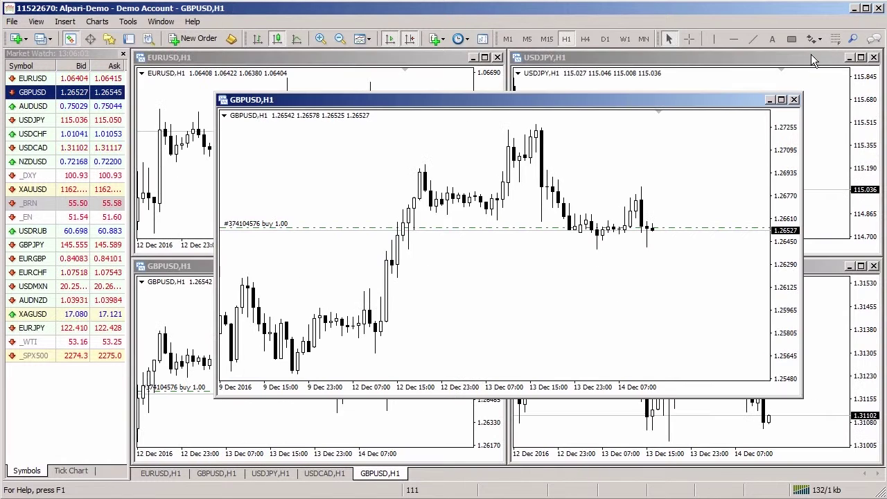
left_click(795, 99)
left_click(313, 119)
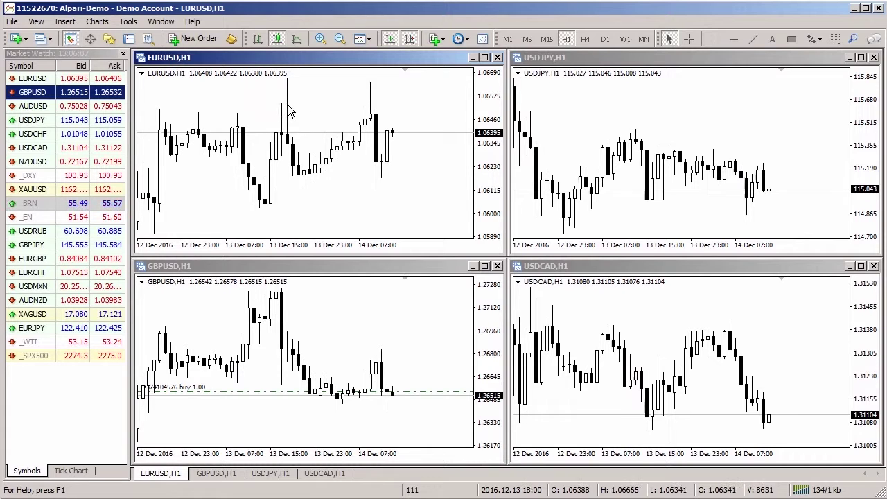
Step: Start a 1.00-lot EURUSD order with zero stop loss and take profit, showing the order Type choices
left_click(205, 39)
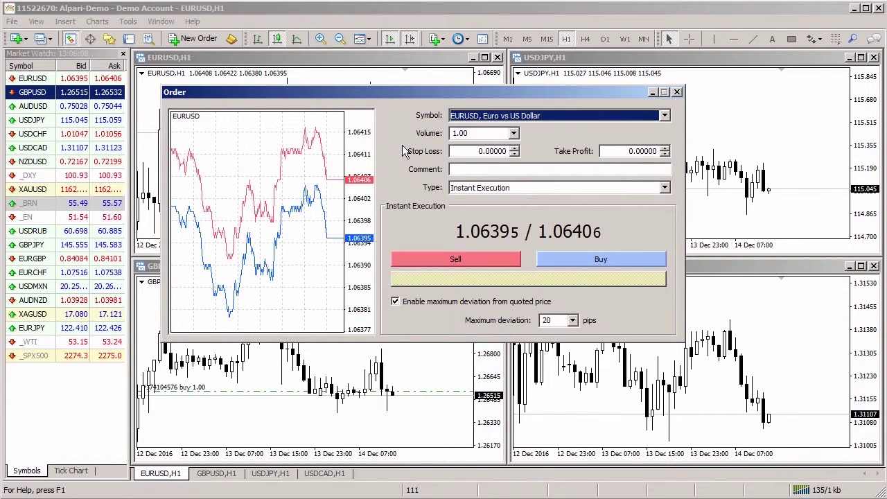
left_click(514, 133)
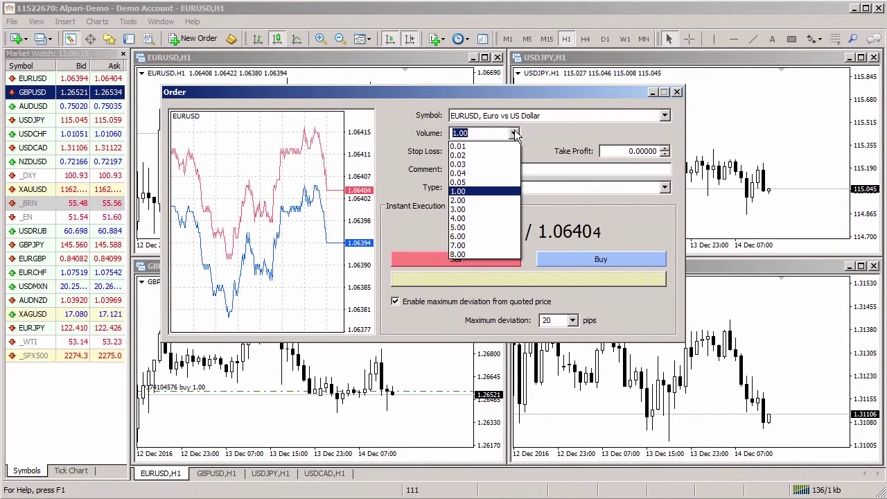
left_click(482, 154)
key("Tab")
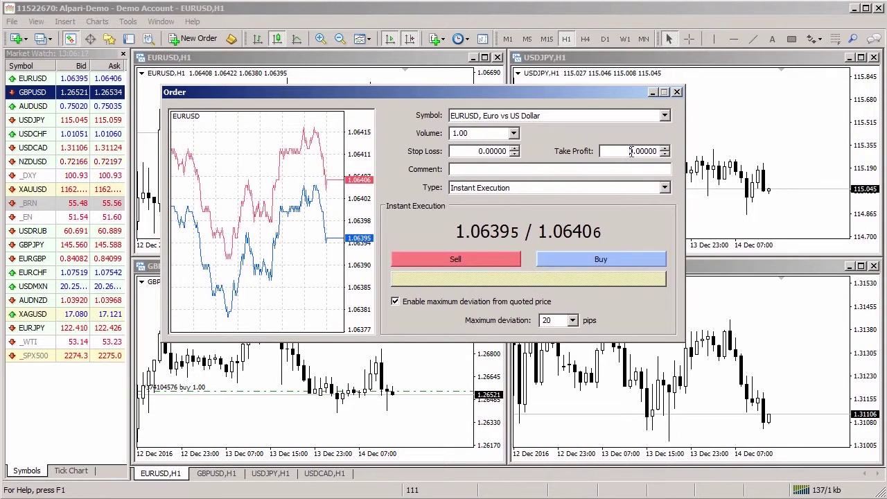
key("Tab")
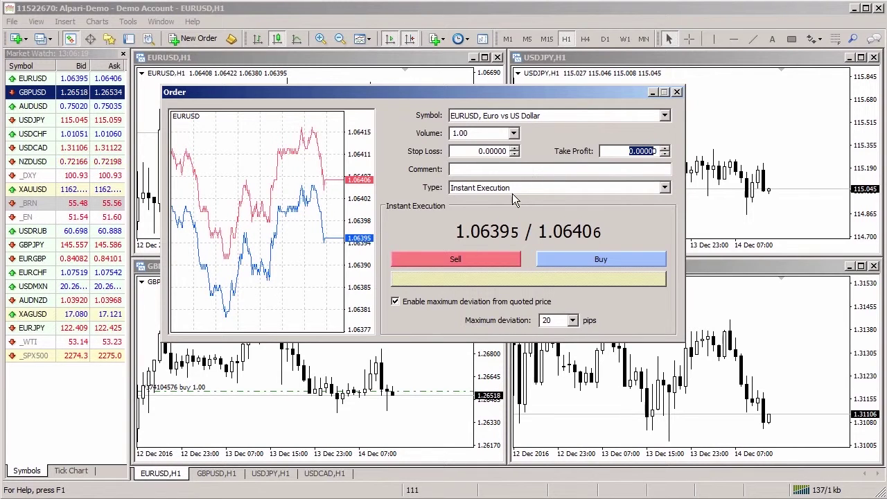
left_click(506, 188)
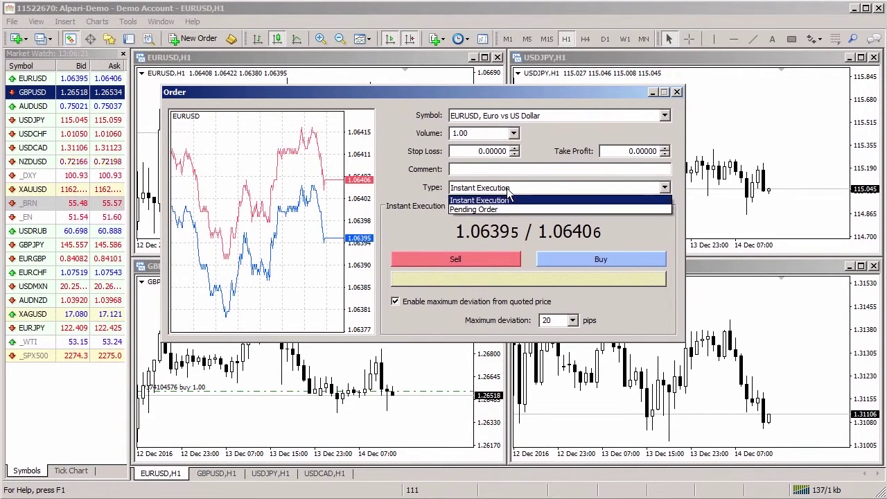
Step: Place a 1.00-lot EURUSD Buy Limit pending order at price 1.06000
left_click(502, 209)
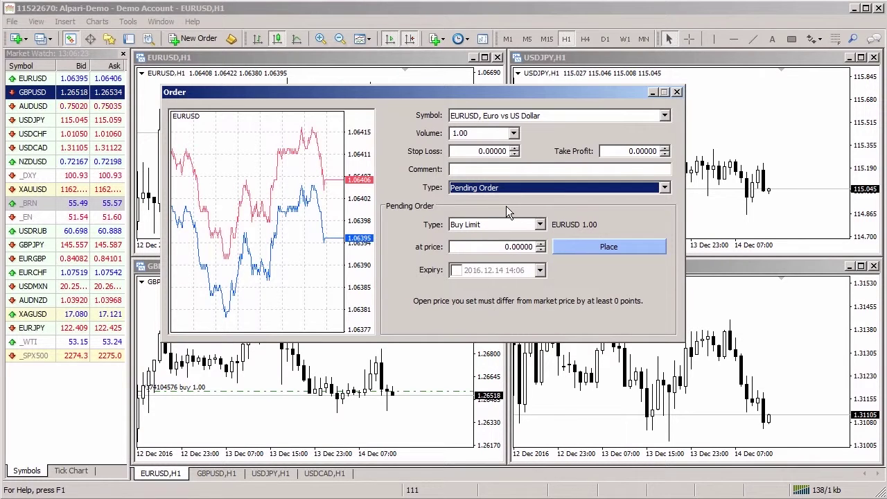
left_click(540, 225)
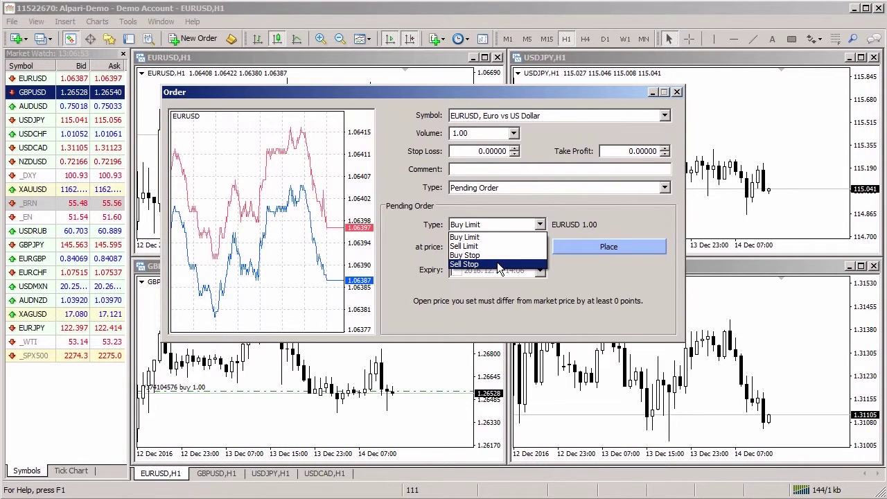
left_click(495, 238)
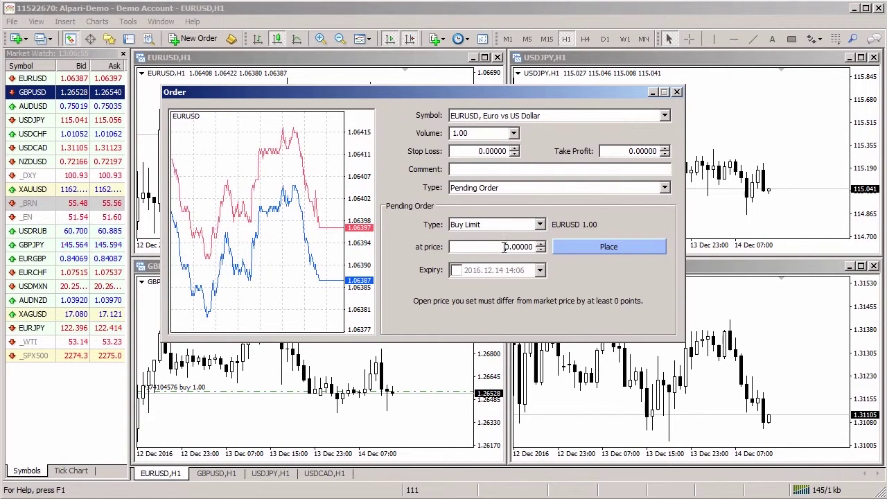
left_click_drag(505, 247, 534, 248)
type("1.00000")
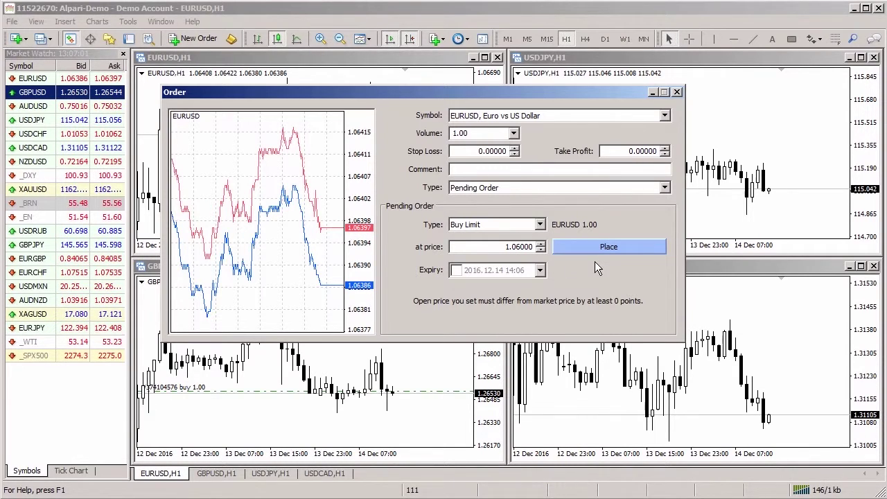
left_click(604, 246)
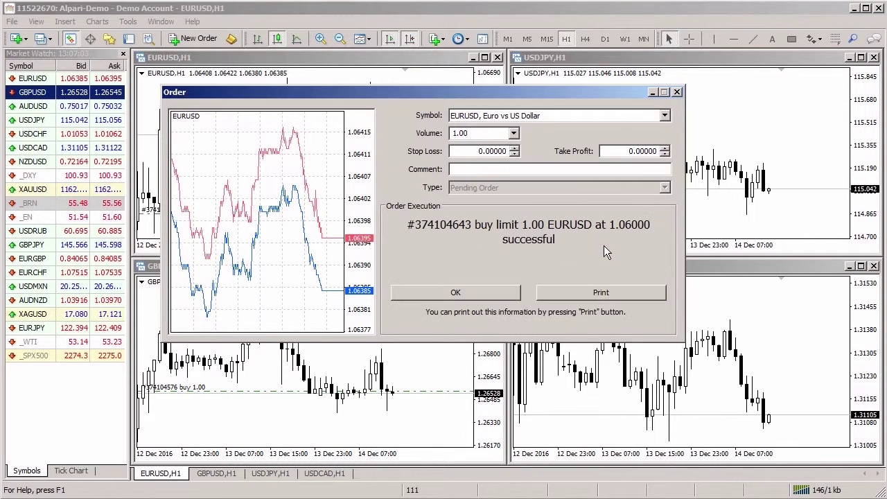
left_click(484, 292)
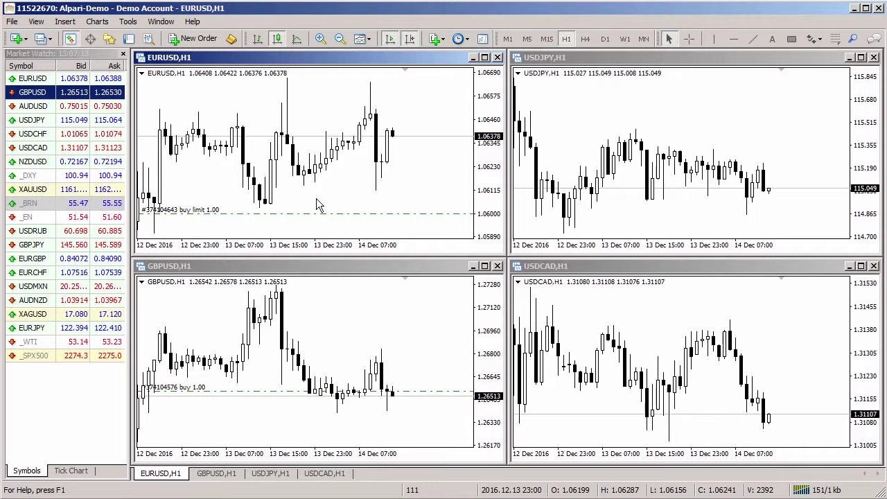
Step: Turn on One Click Trading in the Options Trade settings, accepting its terms and conditions
left_click(128, 22)
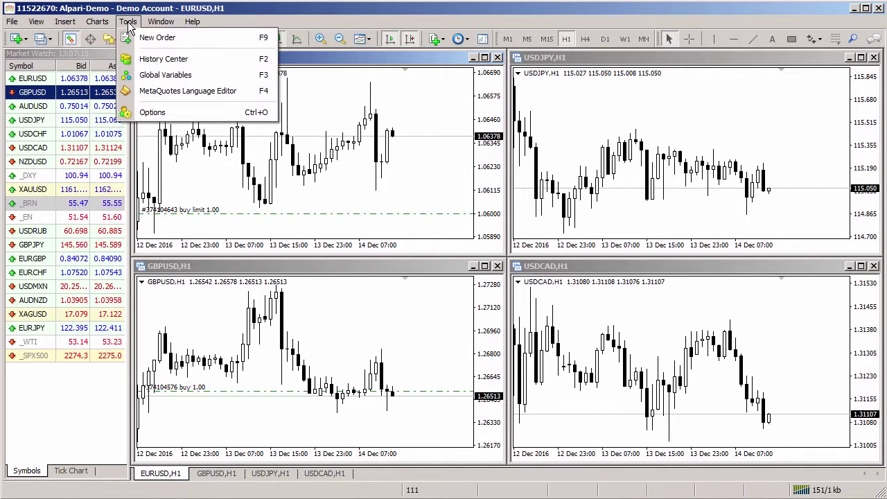
left_click(149, 112)
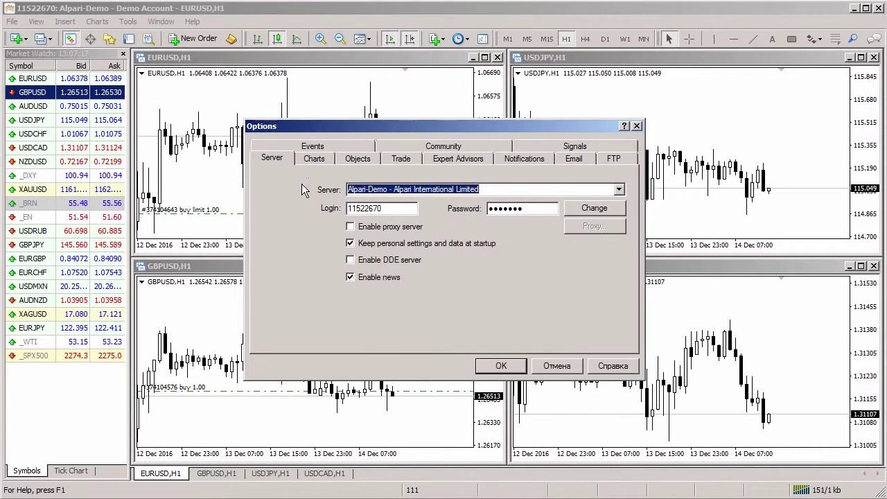
left_click(402, 159)
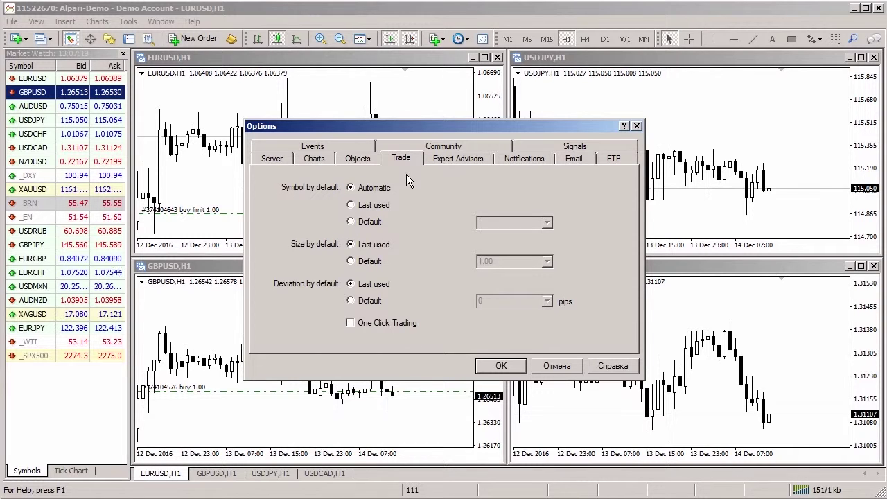
left_click(351, 323)
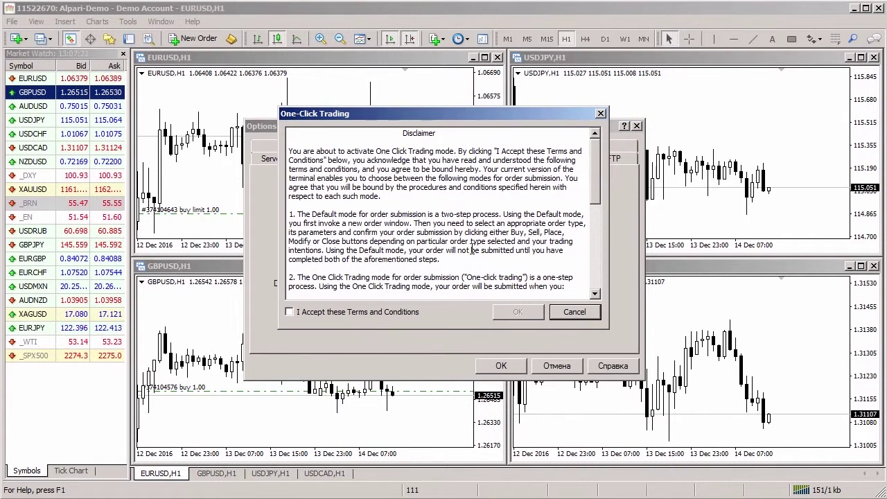
left_click_drag(598, 158, 605, 249)
left_click(290, 312)
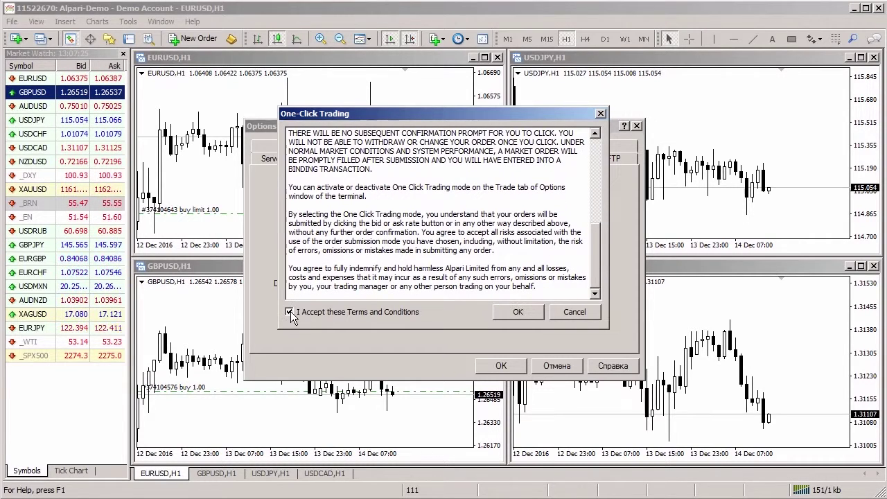
left_click(517, 312)
left_click(501, 366)
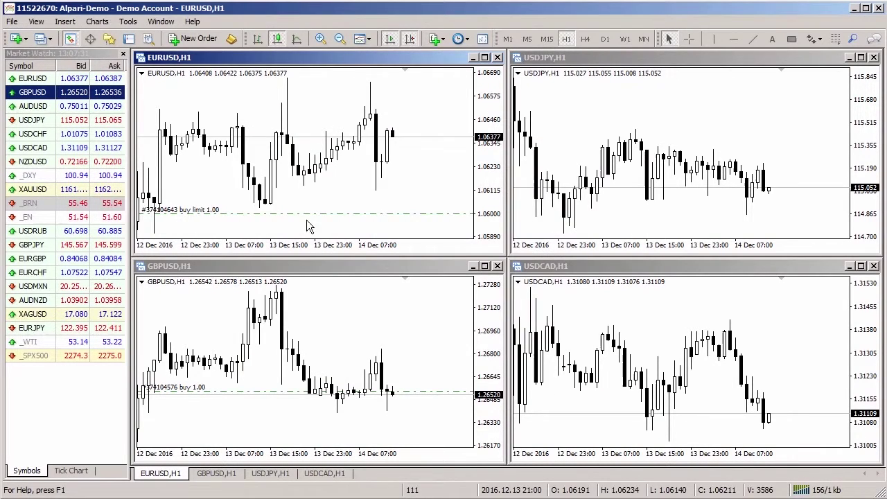
Step: Show the one-click trading panel on the EURUSD chart and buy 1.03 lots
right_click(254, 109)
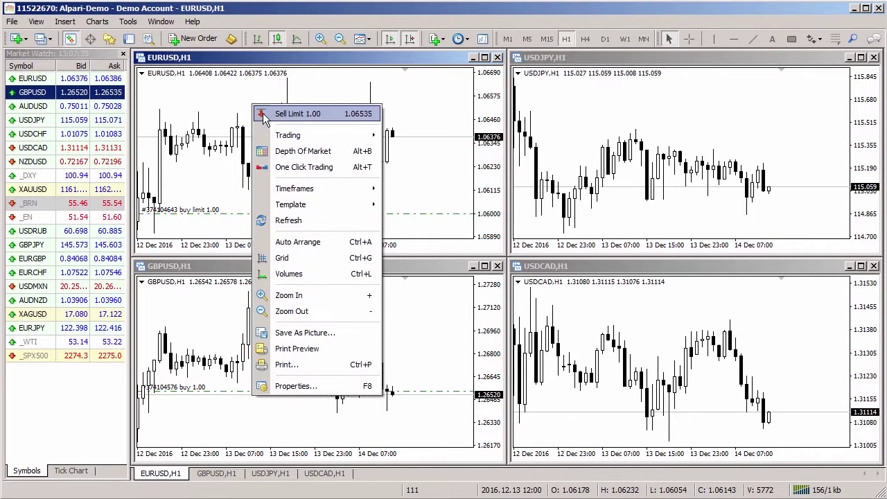
left_click(300, 166)
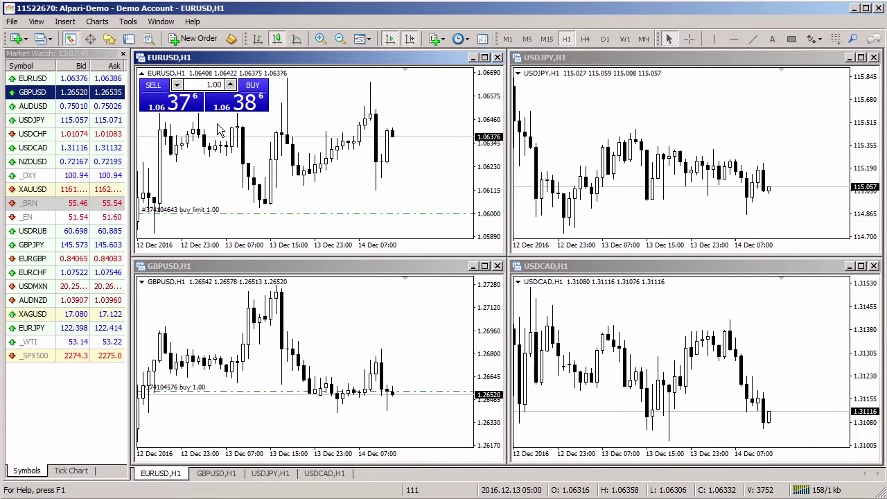
left_click(231, 86)
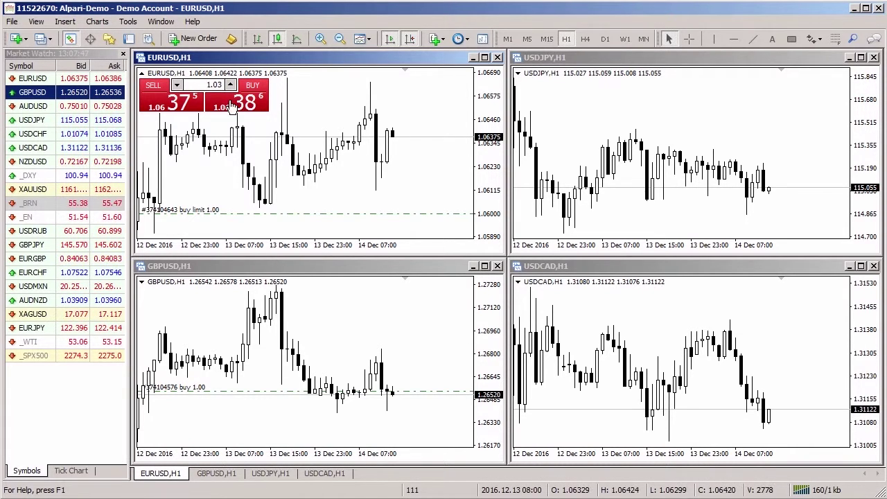
left_click(230, 104)
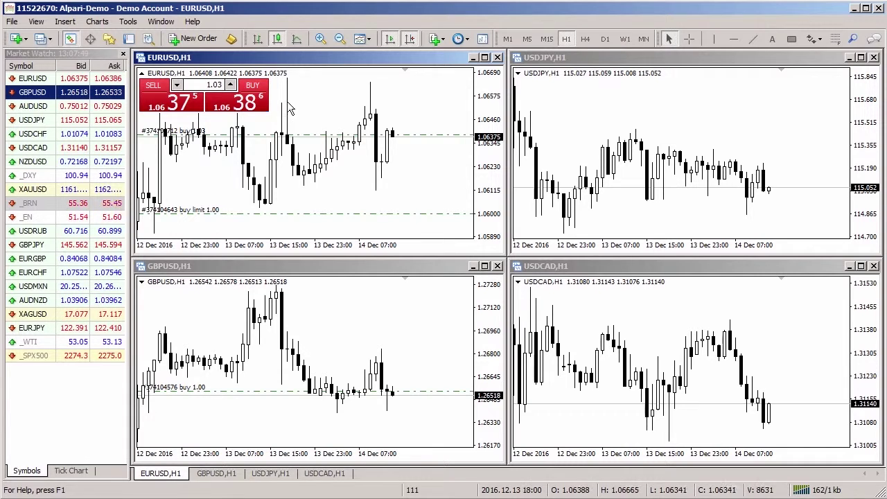
Step: Close the 1.03-lot EURUSD buy from the Terminal's Trade list, keeping the GBPUSD trade open
left_click(130, 42)
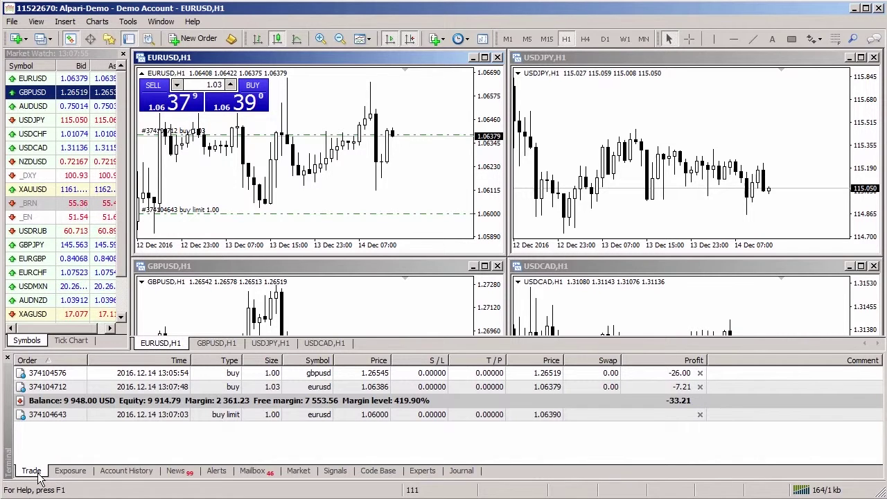
left_click(318, 374)
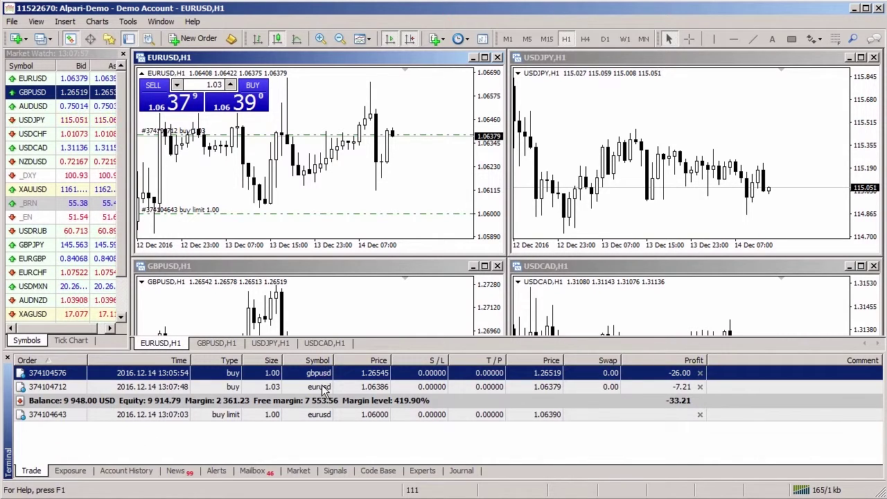
left_click(321, 389)
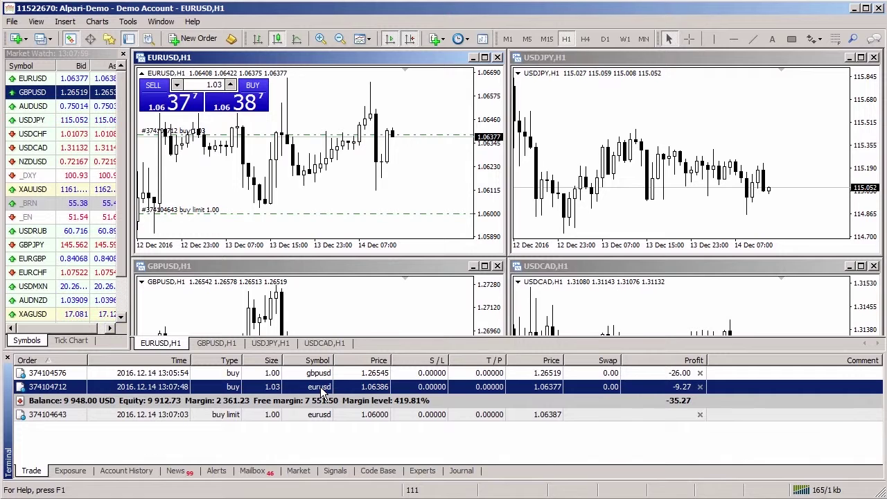
double_click(321, 388)
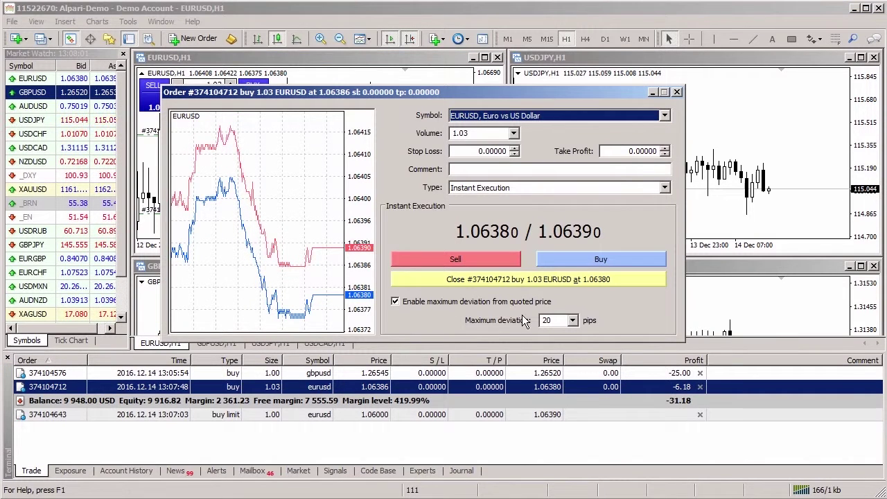
left_click(531, 281)
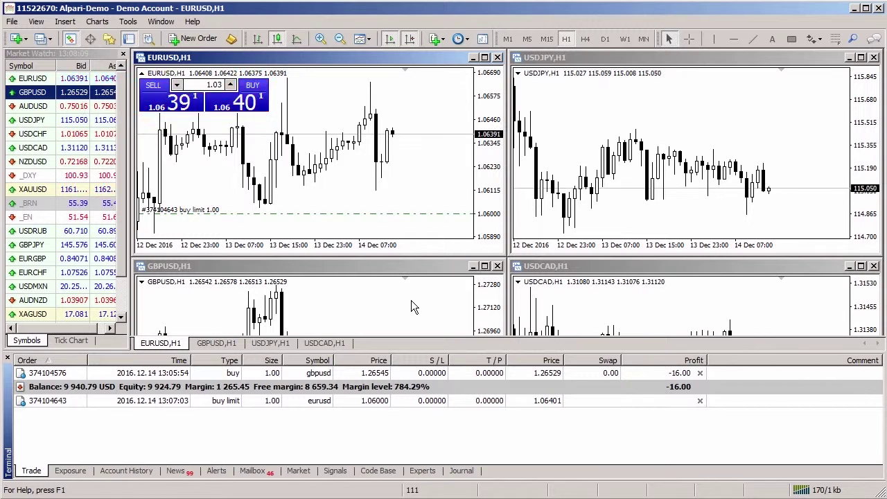
left_click(364, 378)
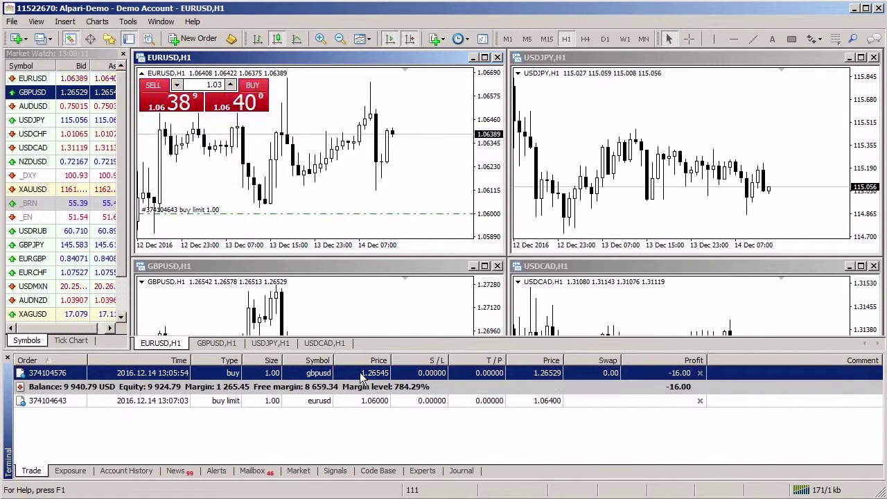